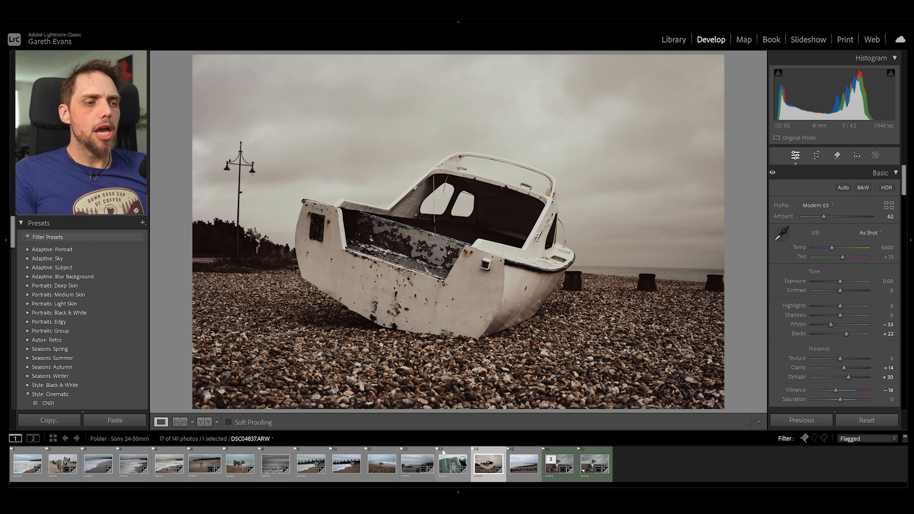
right_click(486, 468)
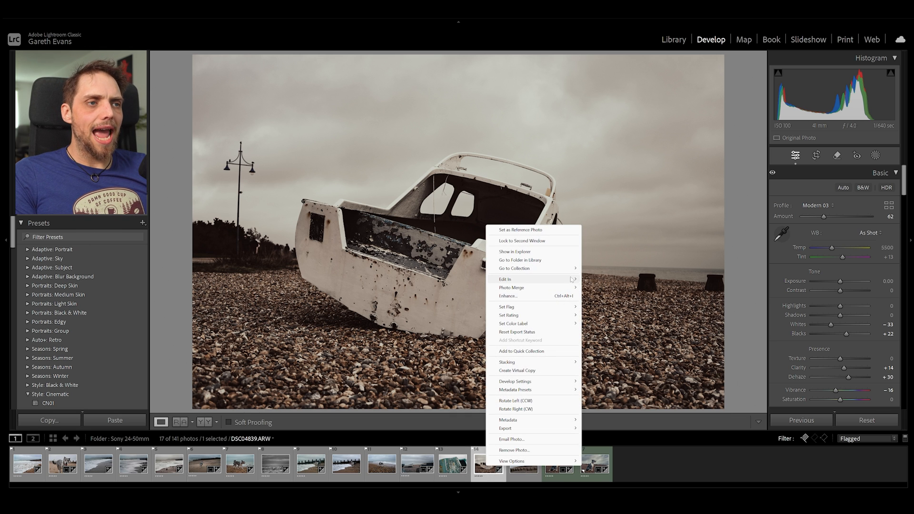
mouse_move(533, 280)
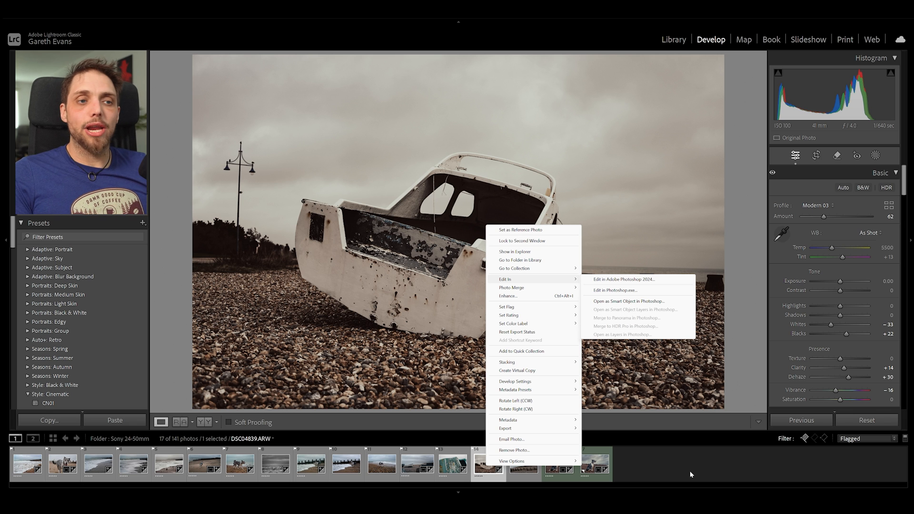
left_click(489, 473)
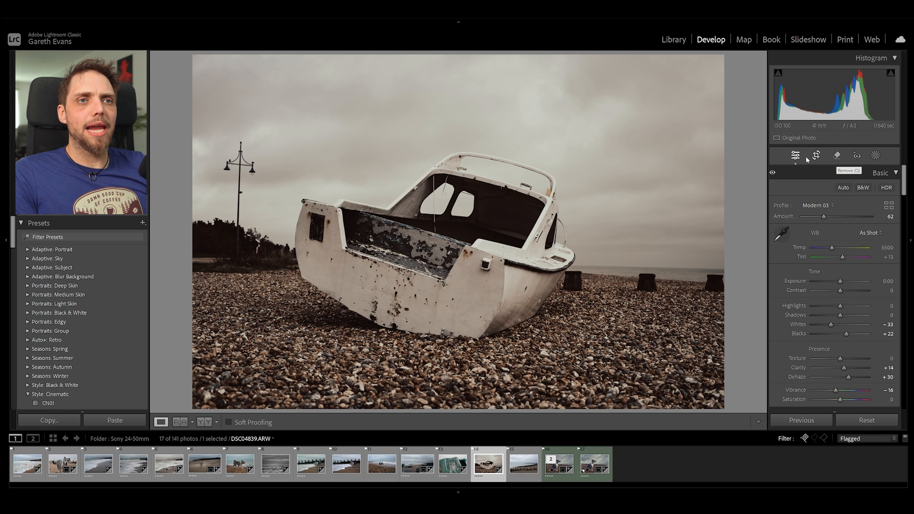
Activate the Remove tool on the boat photo with Generative AI on and Object Aware turned off
left_click(837, 157)
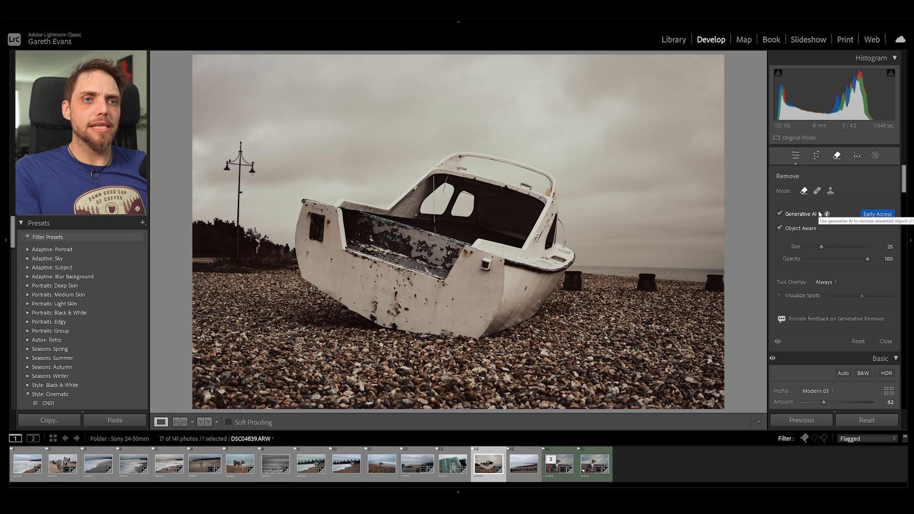
left_click(787, 230)
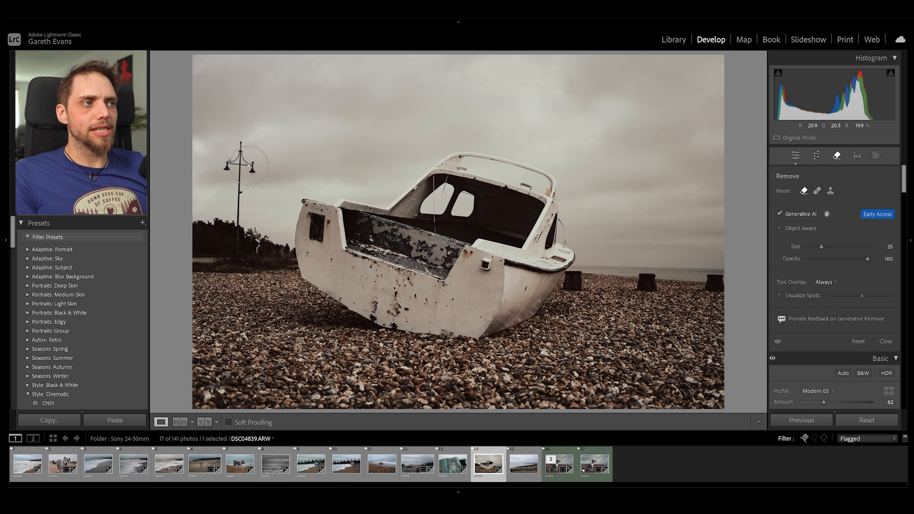
scroll(241, 143, "down", 5)
mouse_move(241, 143)
left_mouse_down()
mouse_move(231, 168)
mouse_move(246, 158)
mouse_move(256, 168)
mouse_move(240, 179)
mouse_move(239, 221)
mouse_move(217, 199)
mouse_move(280, 203)
mouse_move(288, 178)
left_mouse_up()
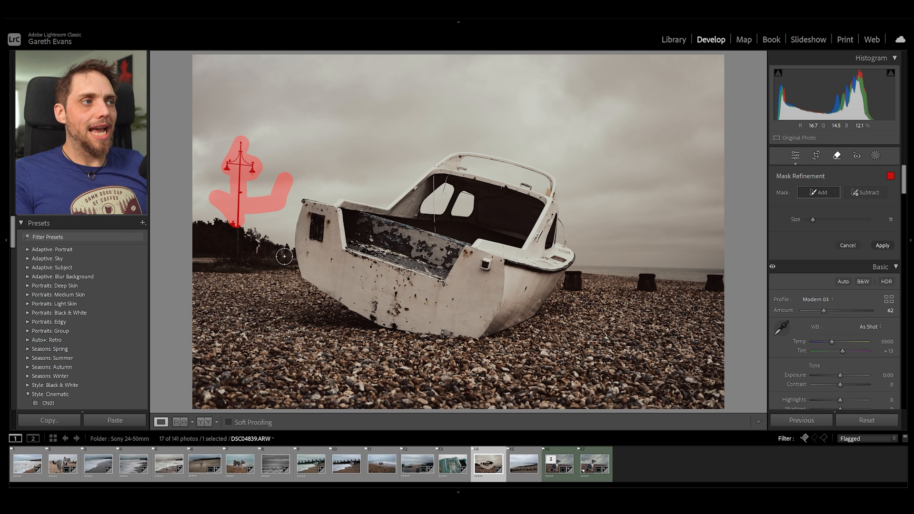
key("Escape")
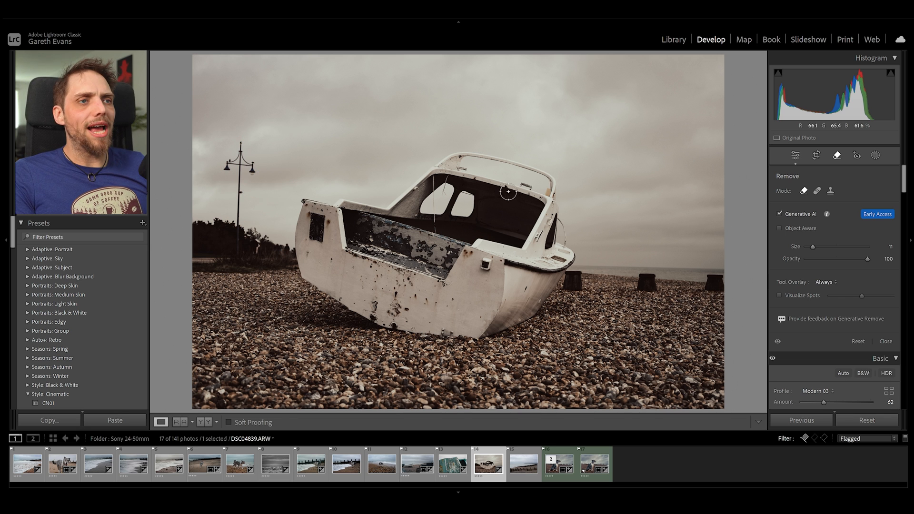
Turn Object Aware on, brush over the lamp post at size 8, and apply the generative removal
left_click(779, 229)
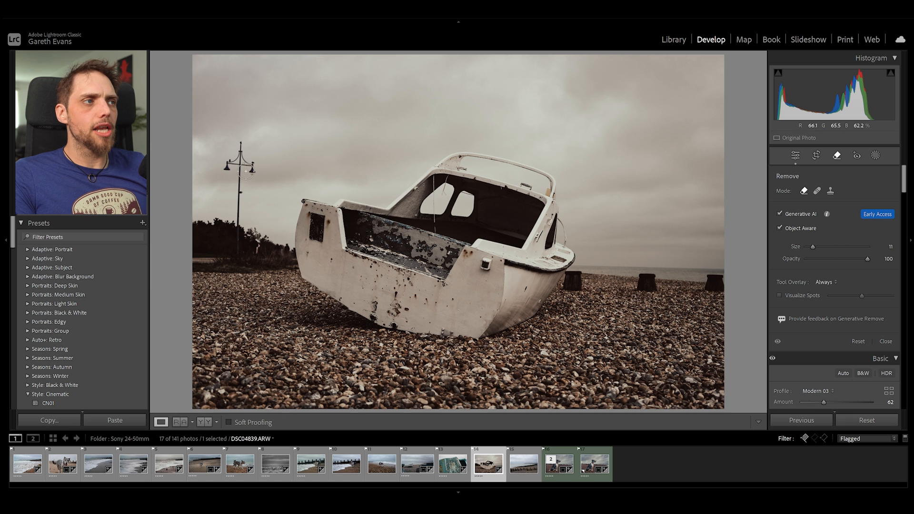
scroll(244, 160, "down", 3)
mouse_move(240, 145)
left_mouse_down()
mouse_move(228, 173)
mouse_move(253, 168)
mouse_move(241, 180)
mouse_move(238, 226)
left_mouse_up()
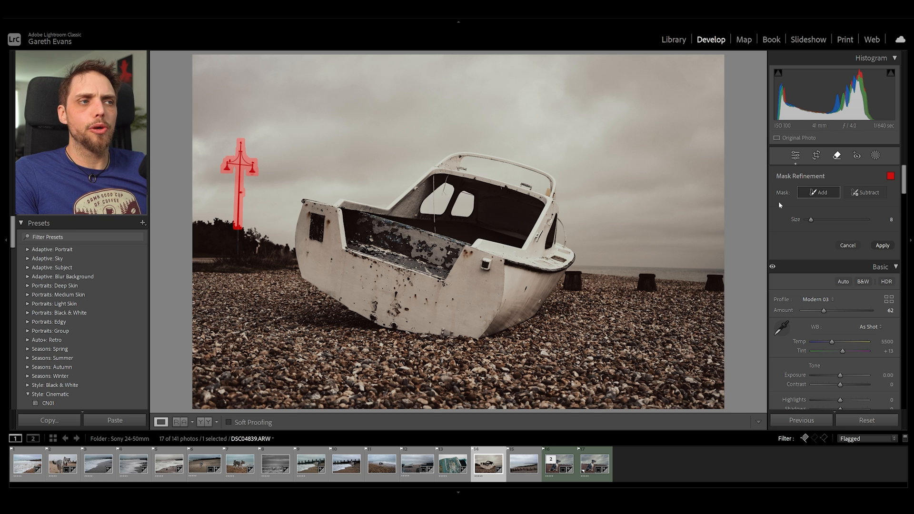
left_click(882, 246)
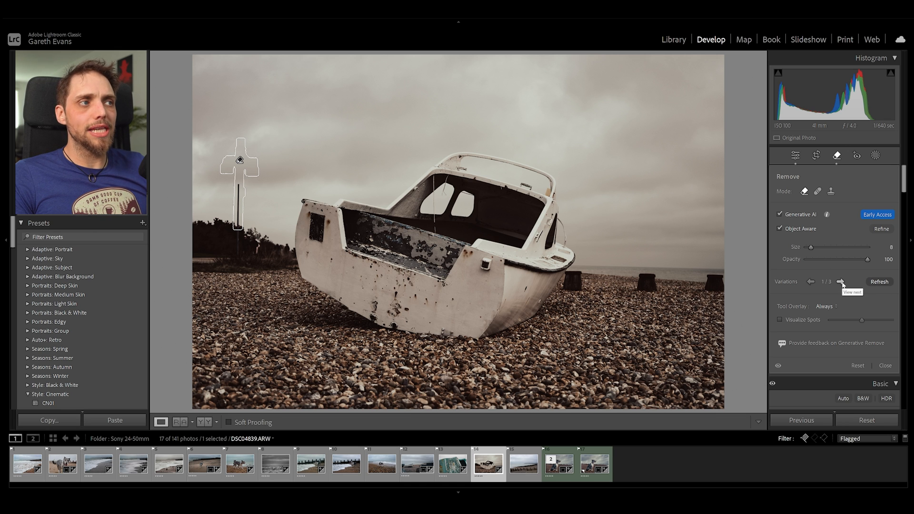
Go through the lamp post removal's variations, generate a new set, choose variation 3 of 3, and leave the Remove tool
left_click(840, 282)
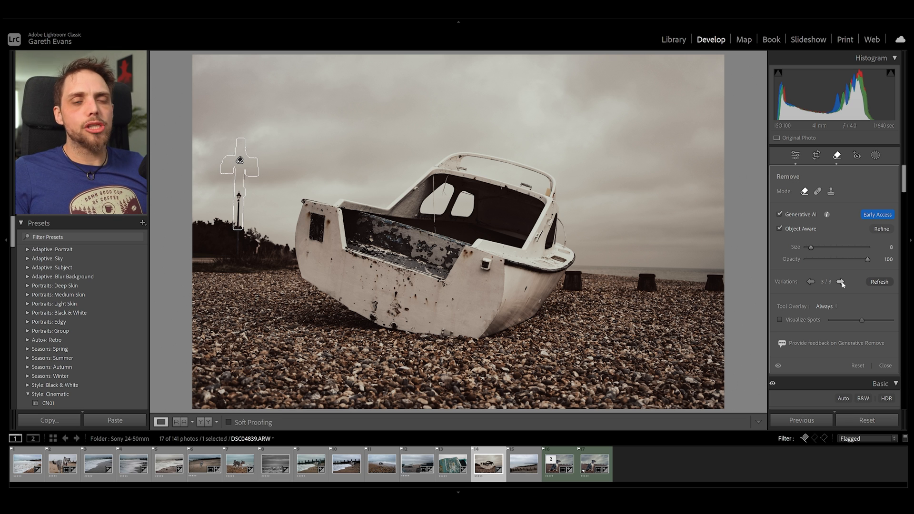
left_click(880, 282)
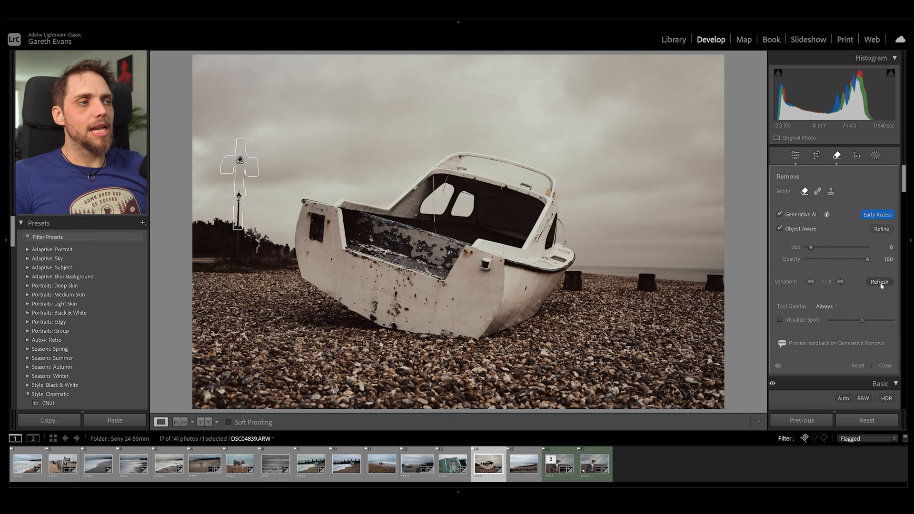
left_click(840, 282)
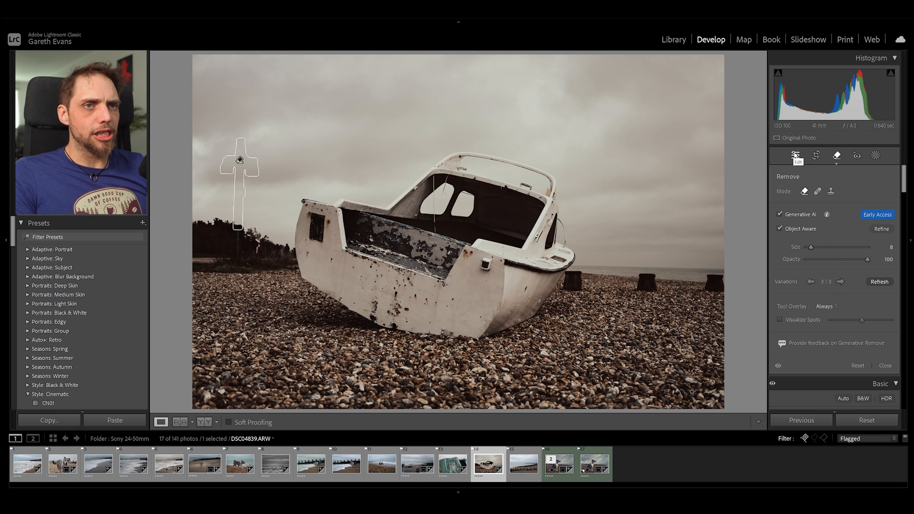
left_click(838, 156)
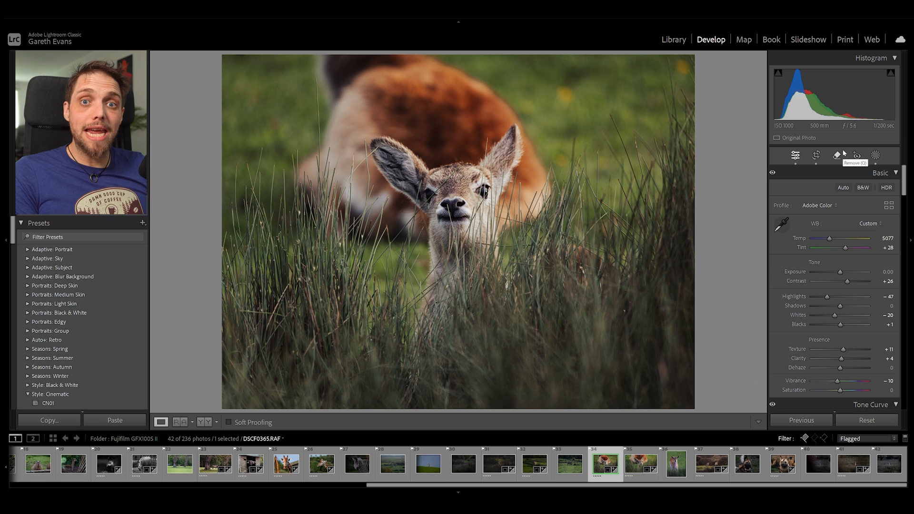
On the young animal photo, brush over the grass blades crossing its face with the Object Aware generative Remove tool at sizes 5 and 4, and apply
left_click(837, 157)
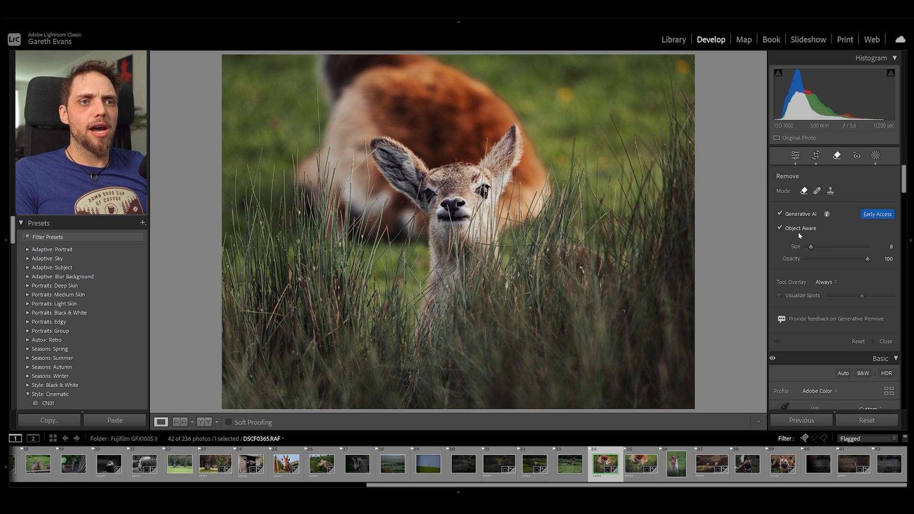
scroll(414, 182, "down", 2)
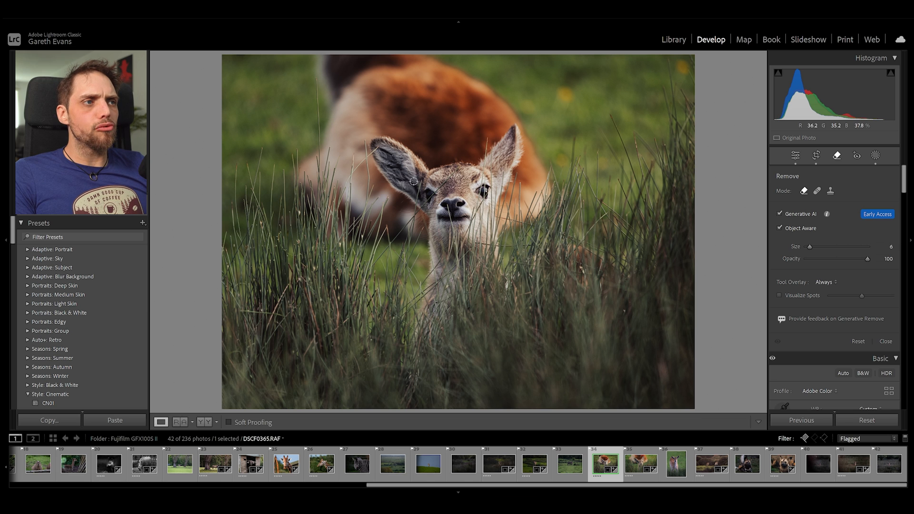
scroll(416, 181, "down", 1)
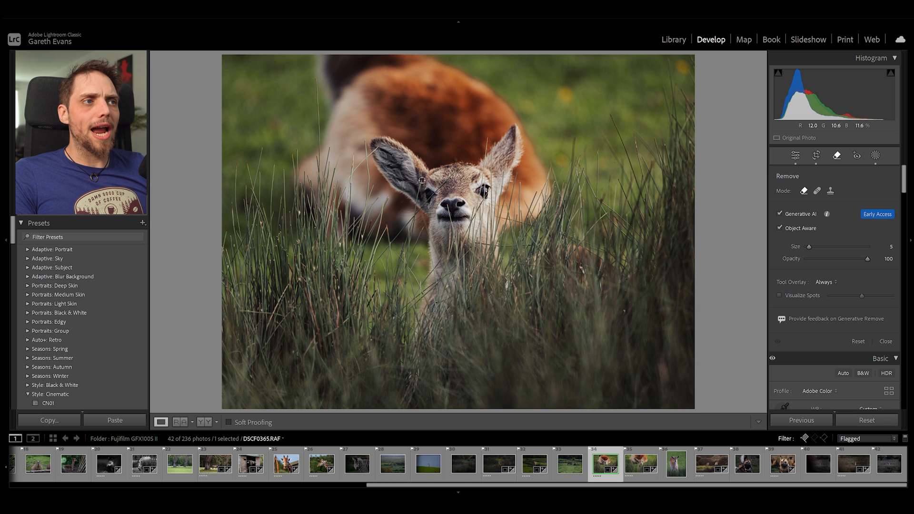
left_click_drag(422, 180, 412, 238)
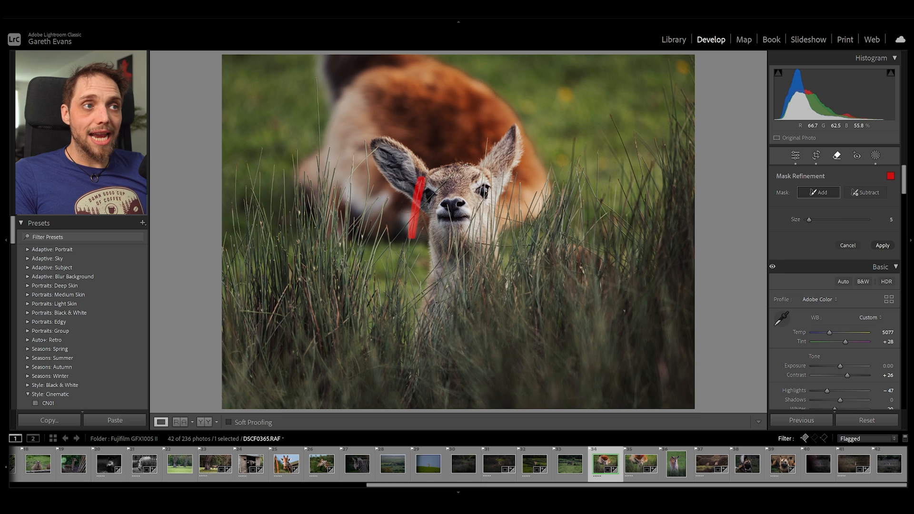
mouse_move(456, 170)
left_mouse_down()
mouse_move(417, 214)
mouse_move(449, 215)
mouse_move(457, 239)
left_mouse_up()
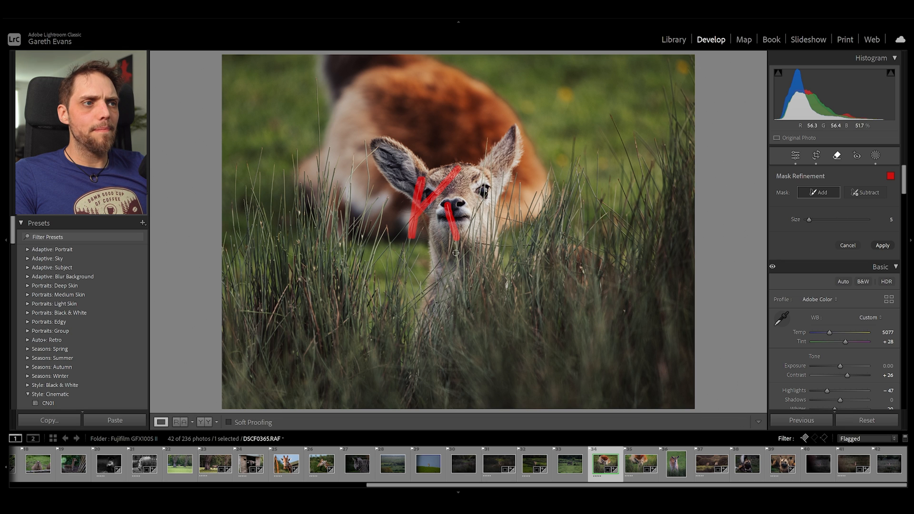
left_click_drag(474, 208, 473, 214)
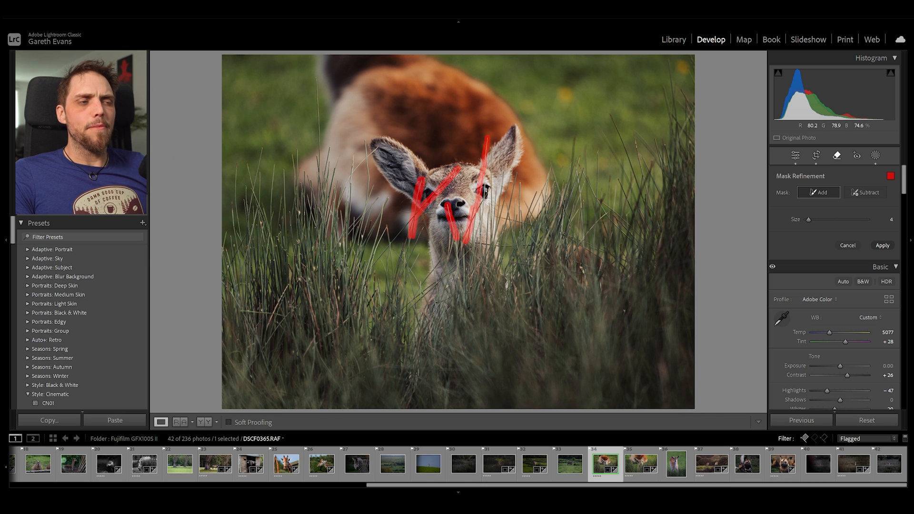
left_click(883, 246)
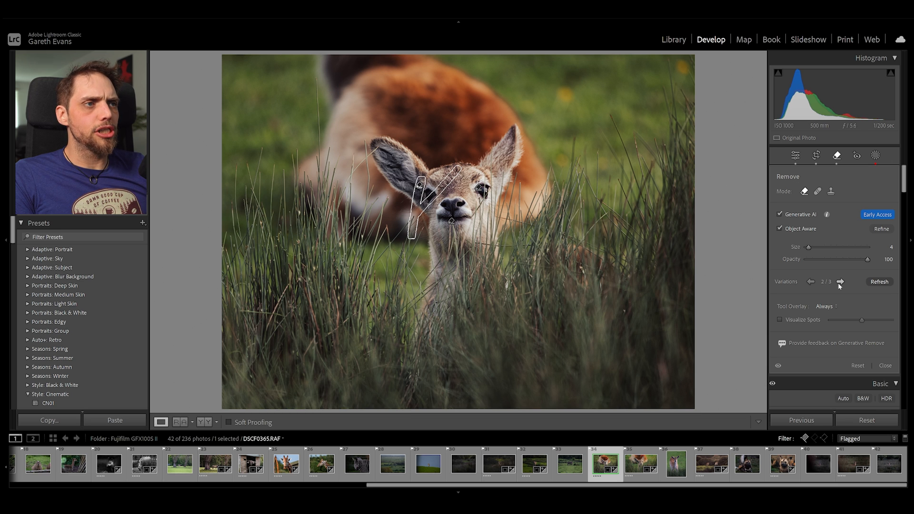
Compare the generated variations for the ear, mouth and eye removals, choosing variation 3 of 3 for the eye
left_click(839, 284)
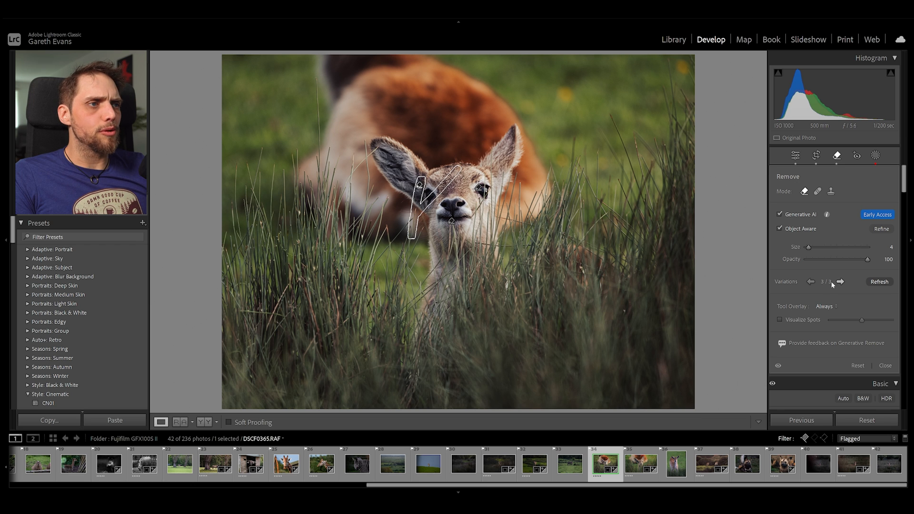
left_click(810, 283)
left_click(451, 223)
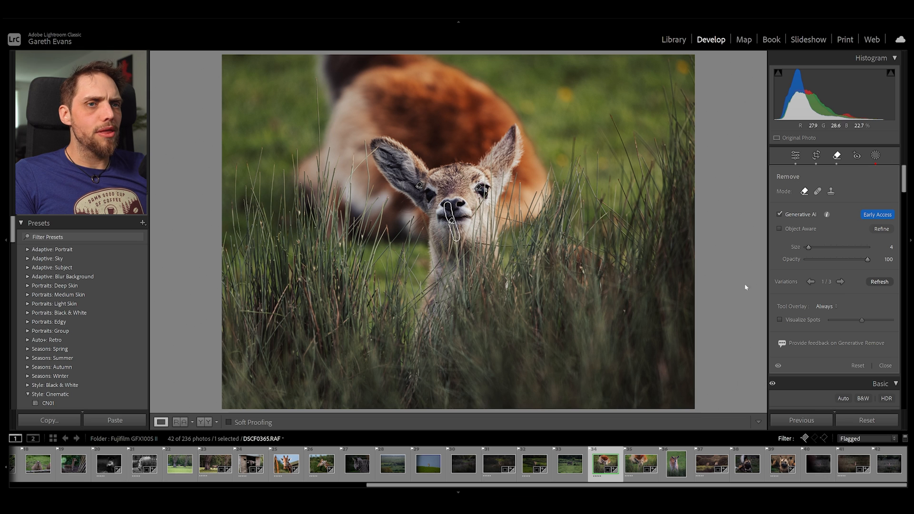
left_click(840, 283)
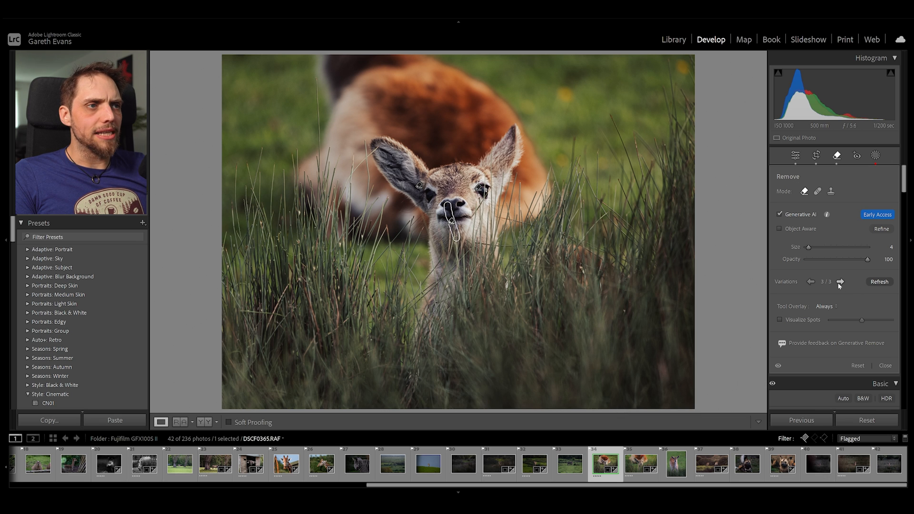
left_click(810, 283)
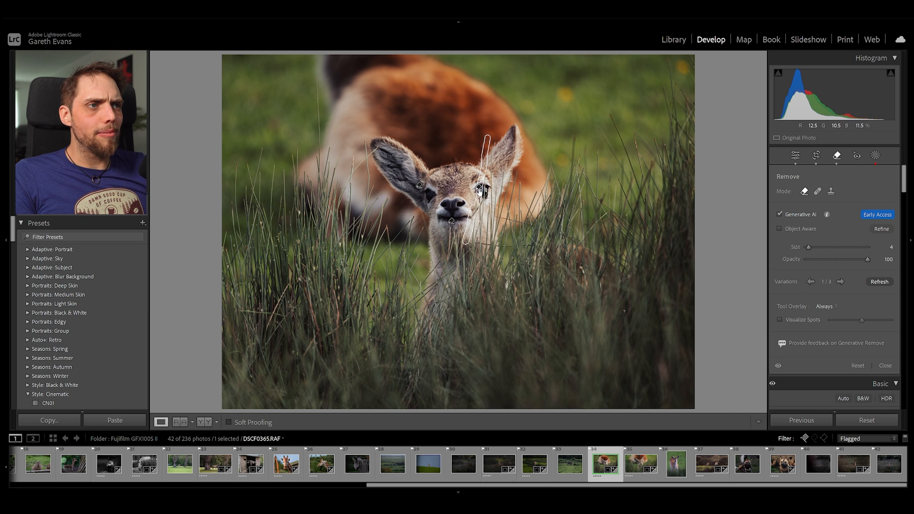
left_click(841, 281)
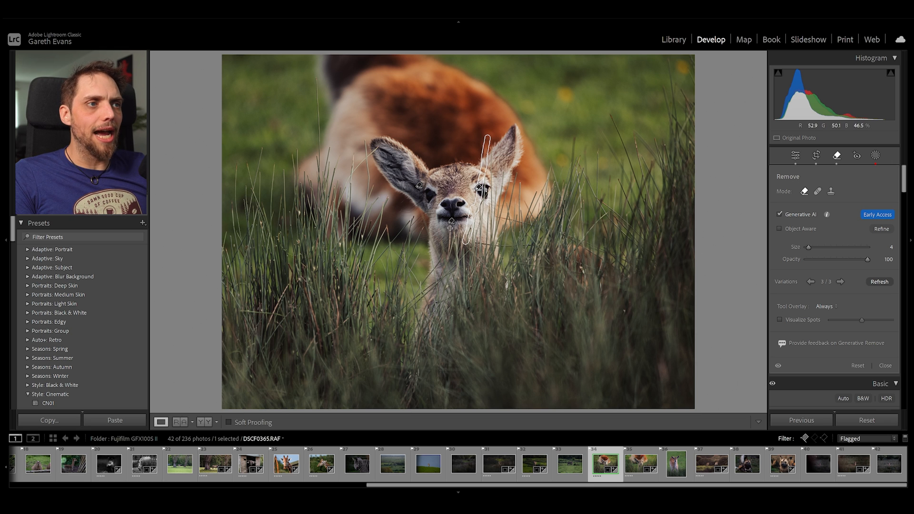
Brush over the remaining grass under the chin at size 4 and across the eye and cheek at size 3, and apply the removal
mouse_move(450, 226)
left_mouse_down()
mouse_move(448, 260)
mouse_move(454, 231)
mouse_move(459, 258)
left_mouse_up()
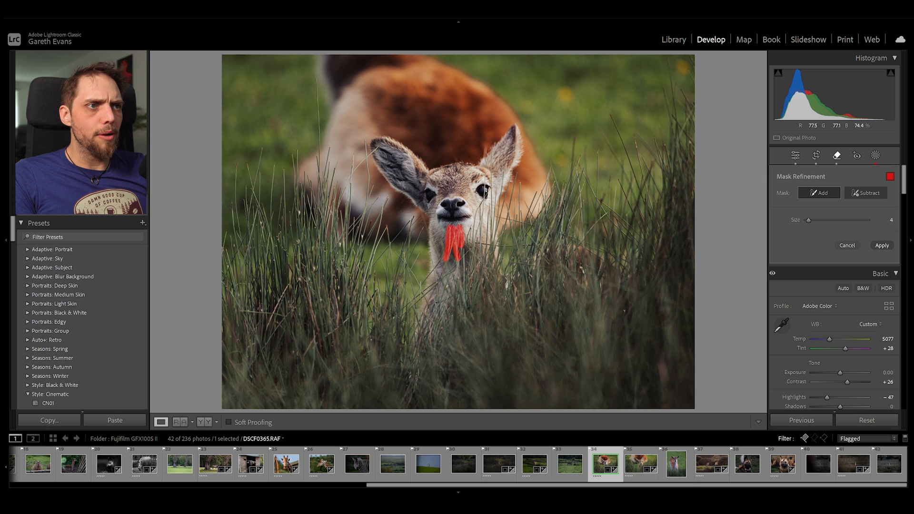
key("bracketleft")
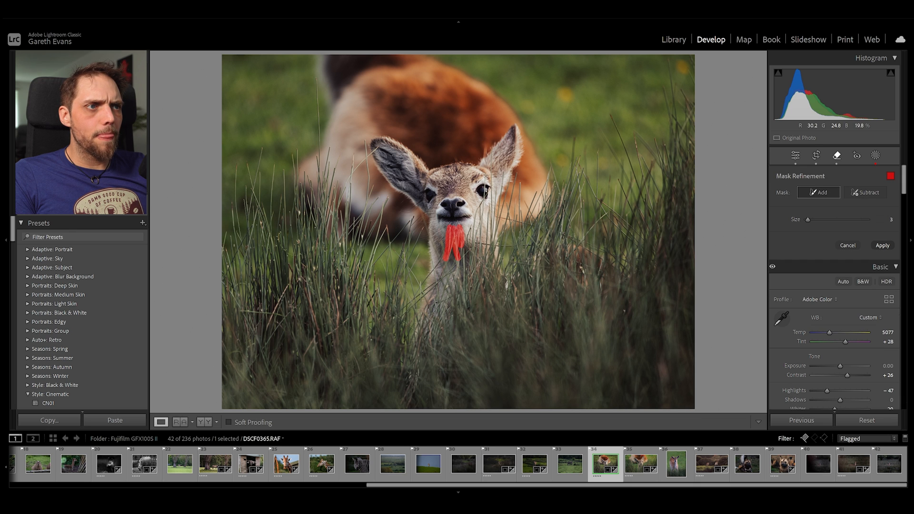
mouse_move(486, 184)
left_mouse_down()
mouse_move(482, 222)
mouse_move(476, 214)
mouse_move(492, 185)
left_mouse_up()
left_click_drag(491, 185, 481, 232)
left_click_drag(488, 150, 491, 228)
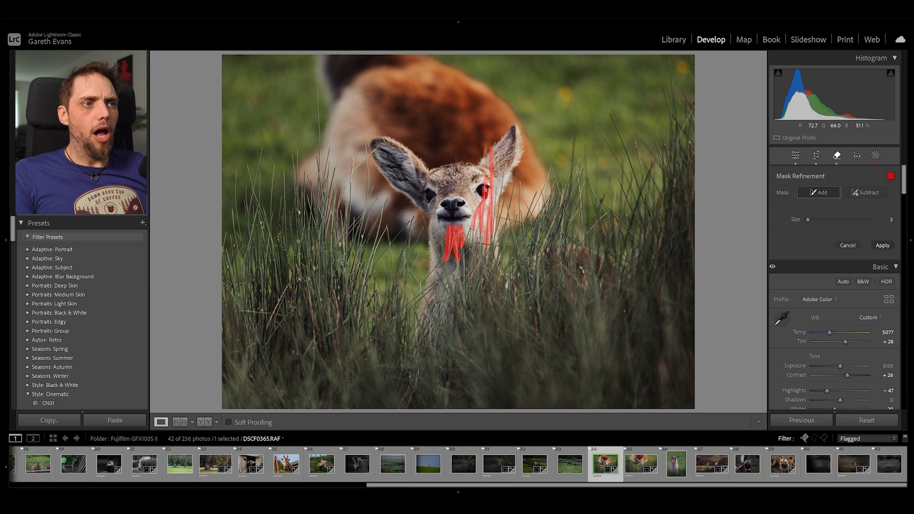
left_click(893, 247)
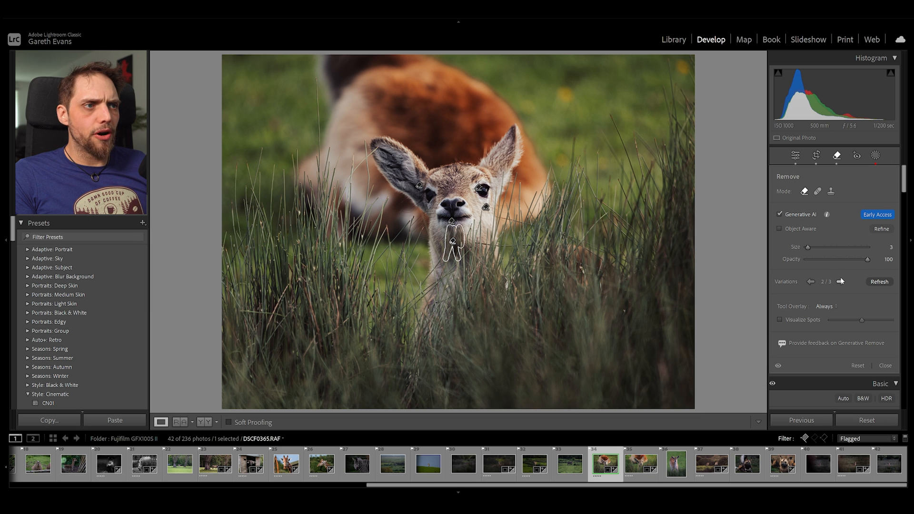
Choose variation 1 of 3 for the chin removal and switch the cheek removal to another variation
left_click(811, 281)
left_click(811, 282)
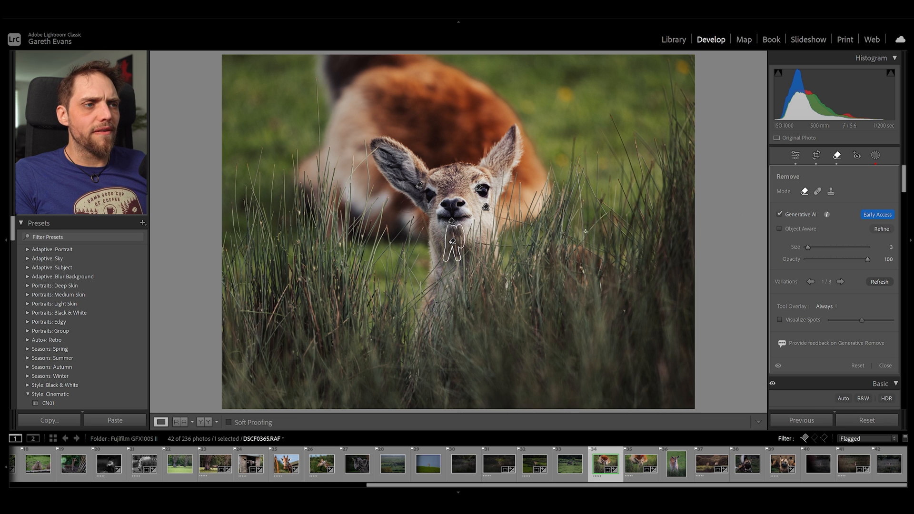
left_click(486, 207)
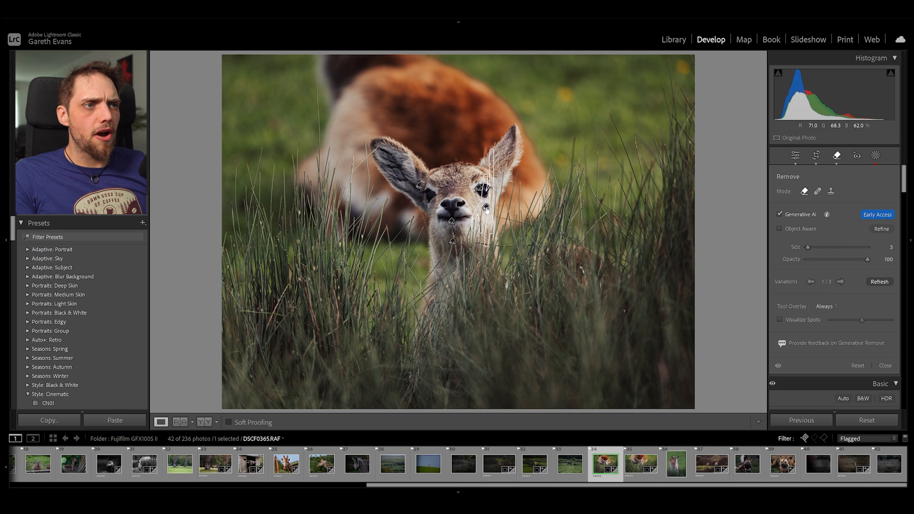
left_click(840, 282)
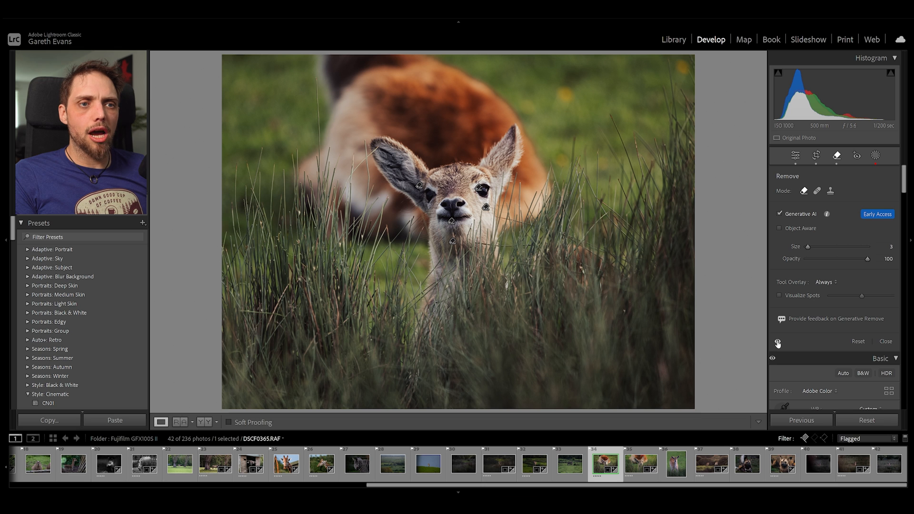
Toggle the removal edits off and on to compare the animal's face before and after
left_click(778, 343)
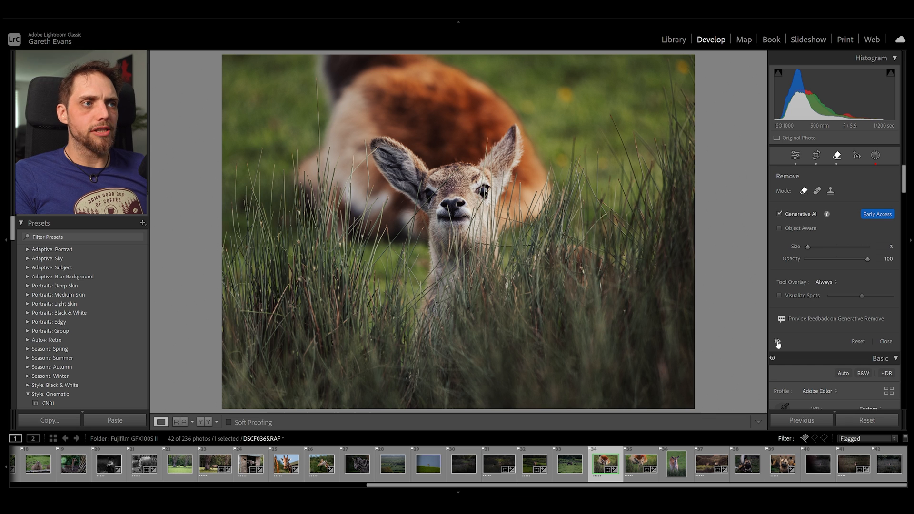
left_click(778, 343)
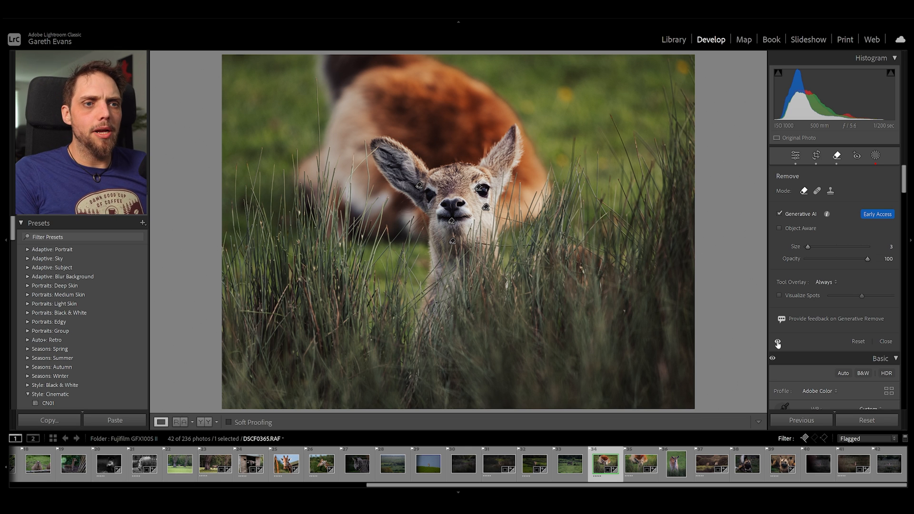
left_click(778, 342)
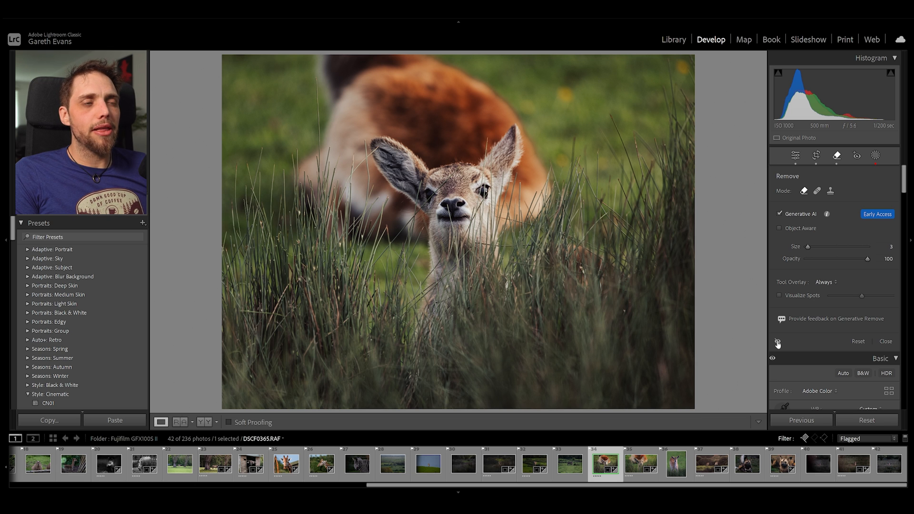
left_click(778, 342)
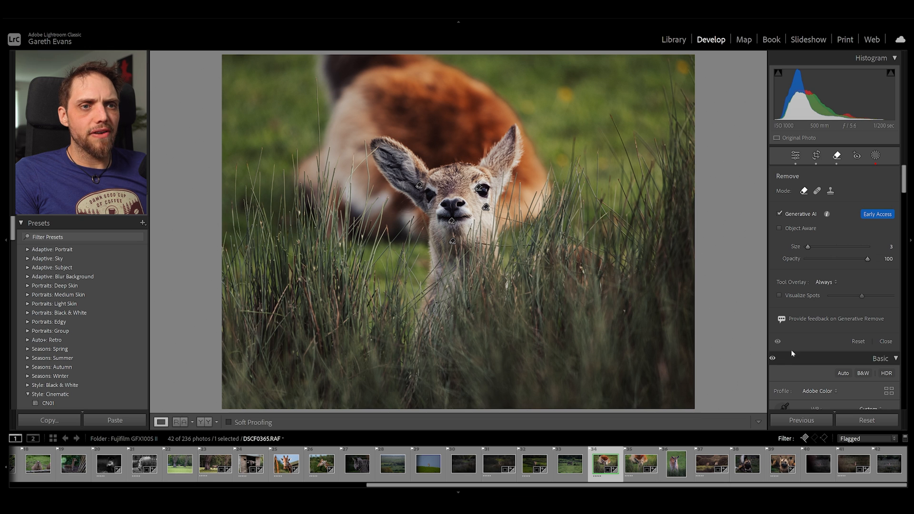
left_click(778, 342)
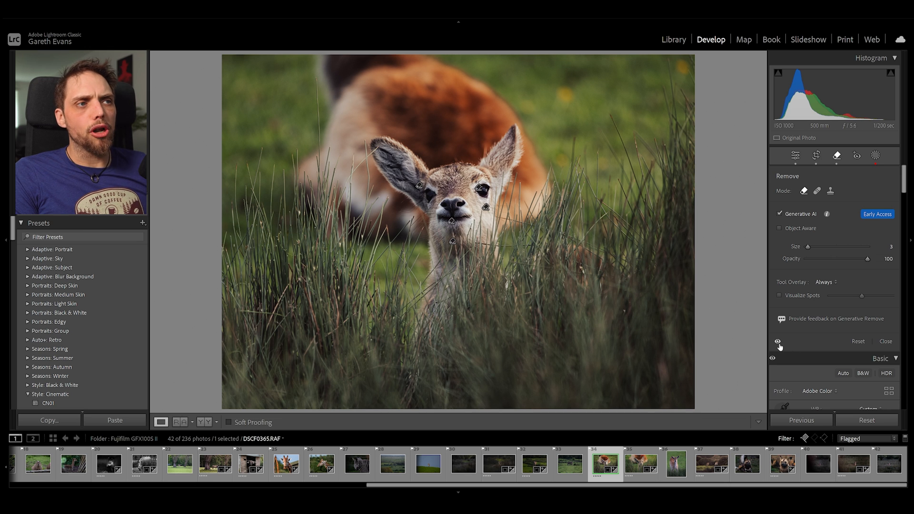
left_click(778, 342)
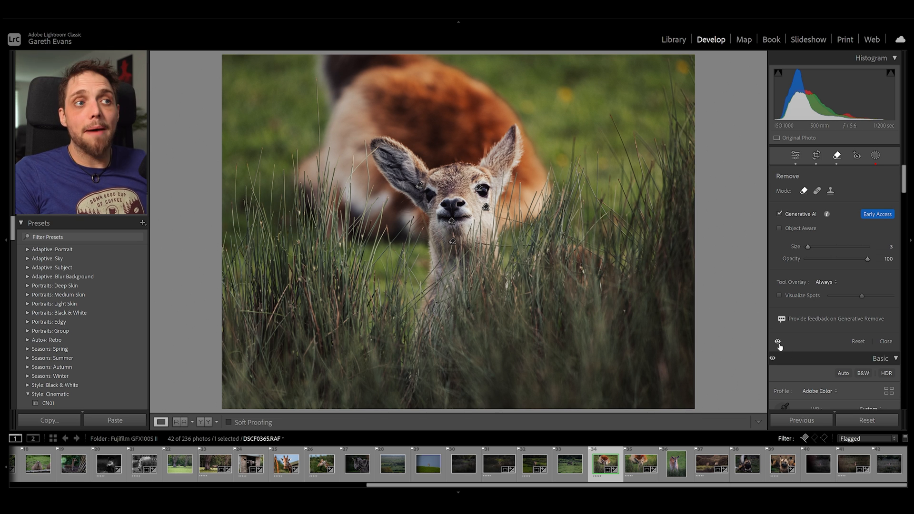